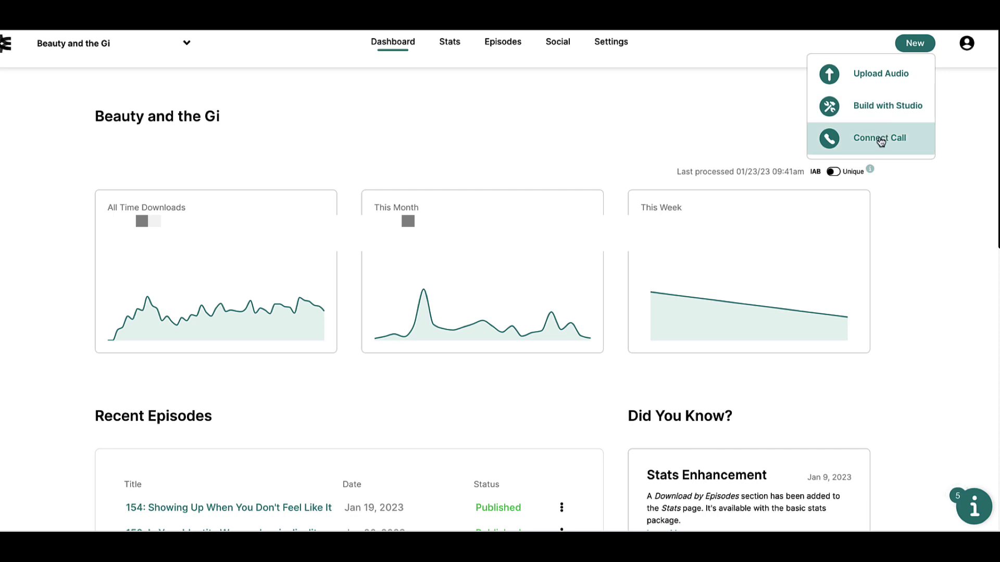
# Open the Connect call area and create a call to record immediately, with the title "Test 2"
pyautogui.click(879, 138)
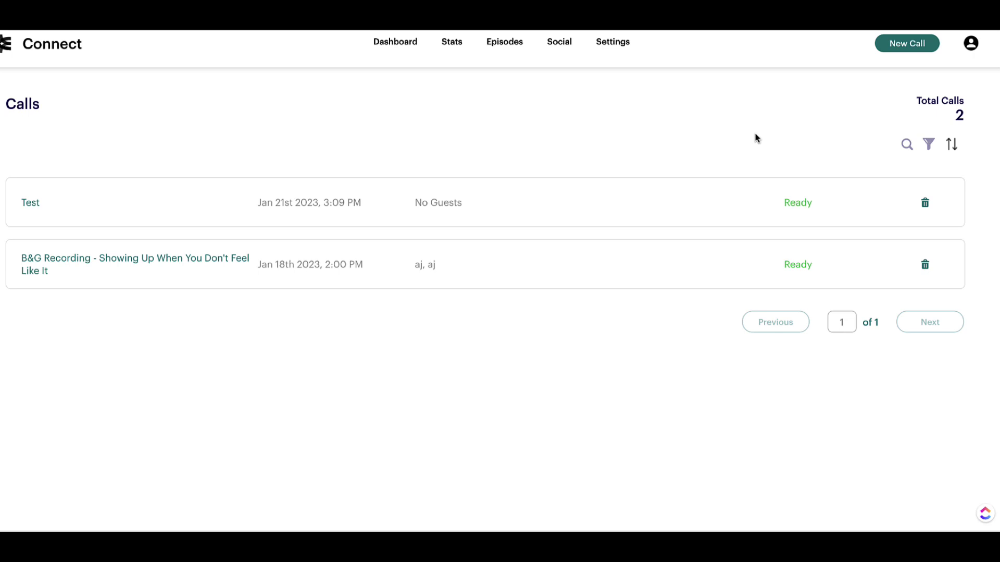
pyautogui.click(911, 48)
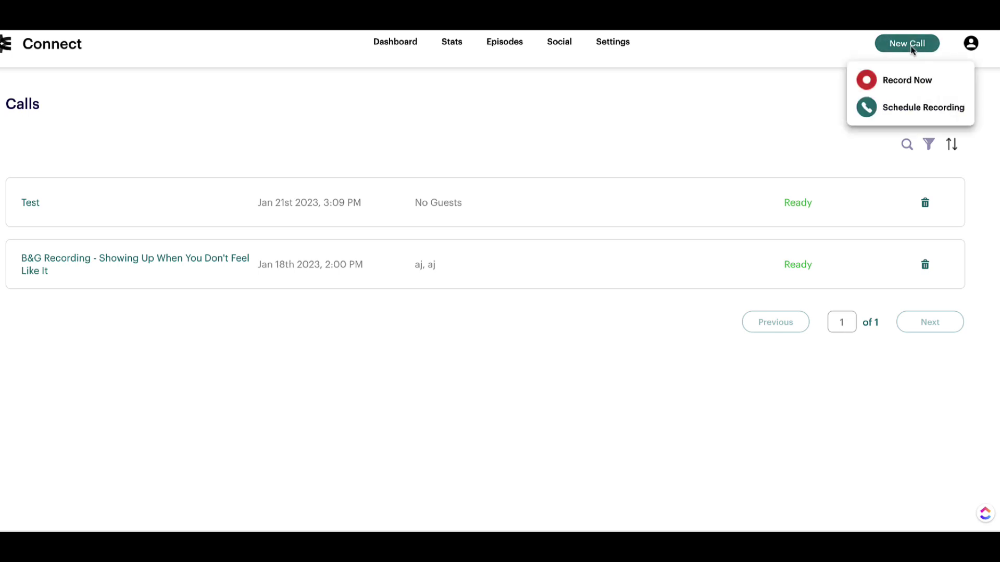
pyautogui.click(909, 81)
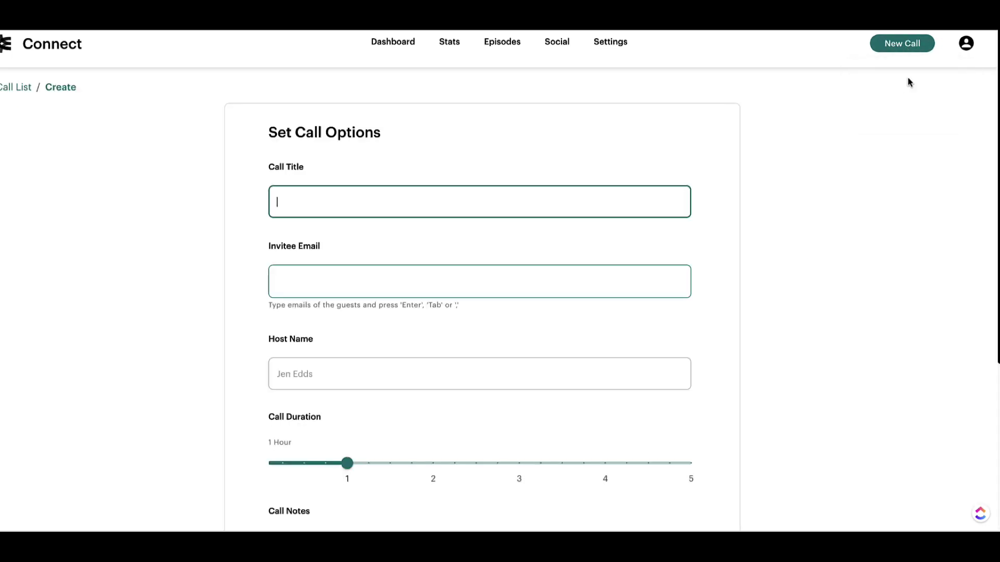
pyautogui.write('Test 2')
pyautogui.click(255, 293)
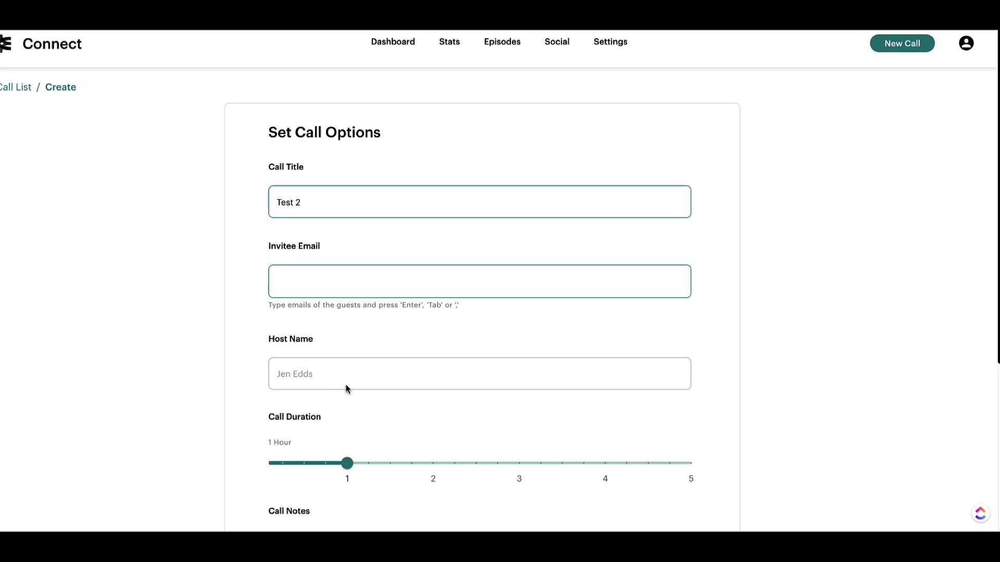
# Try call durations of 30 minutes and 45 minutes, and return the duration to 1 hour
pyautogui.scroll(-3, 346, 388)
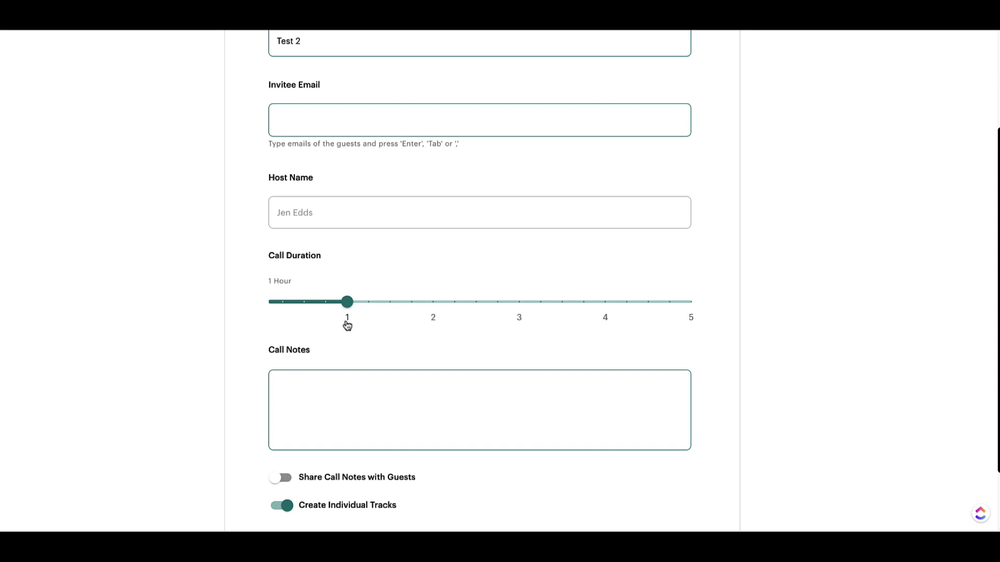
pyautogui.click(305, 302)
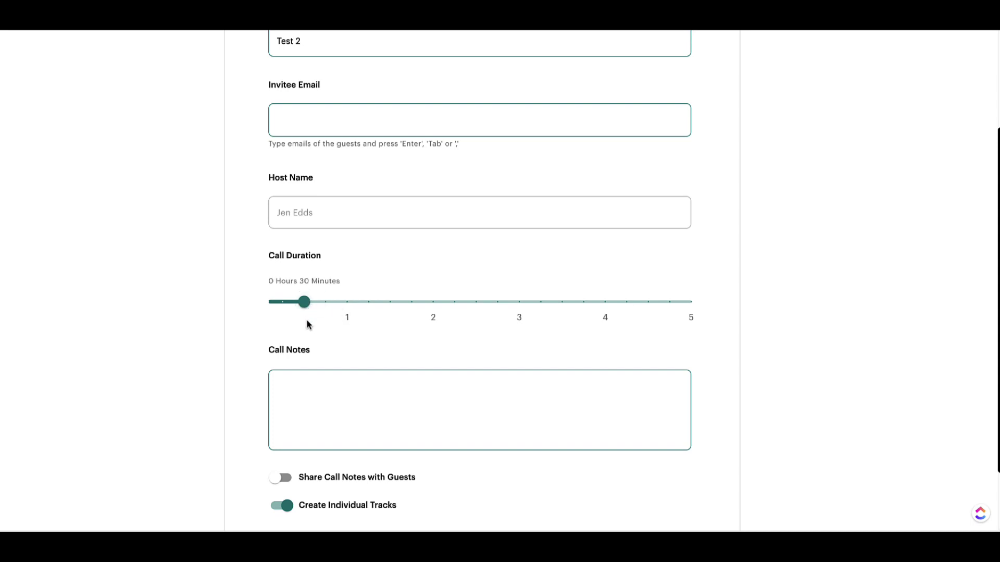
pyautogui.click(325, 303)
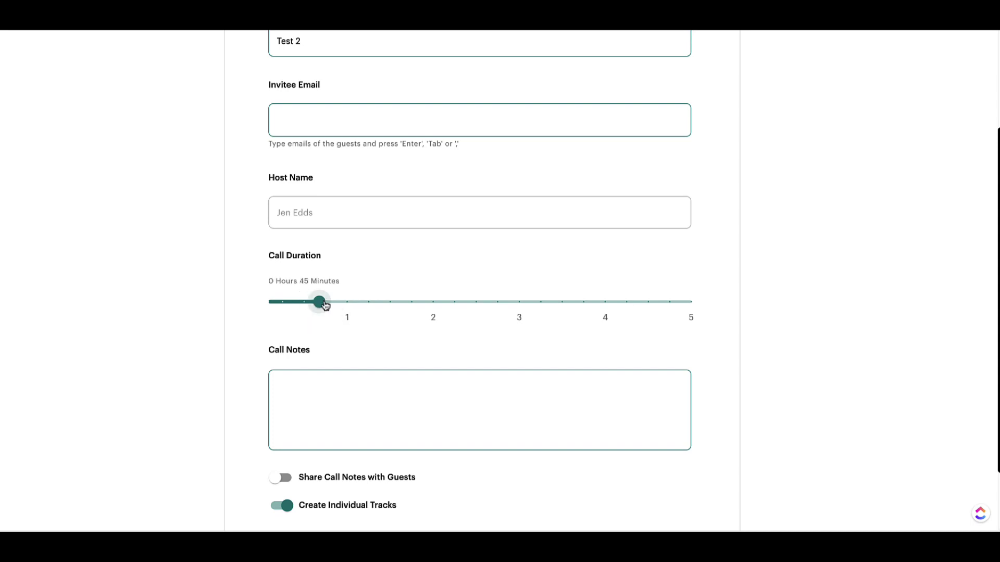
pyautogui.click(346, 301)
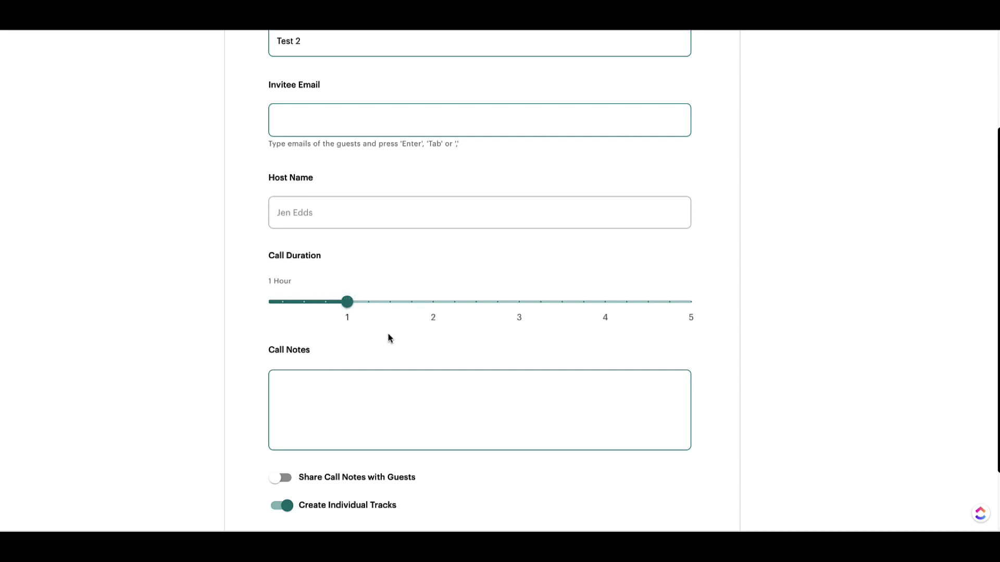
# Enable sharing the call notes with guests and keep the creation of individual tracks switched on
pyautogui.click(314, 388)
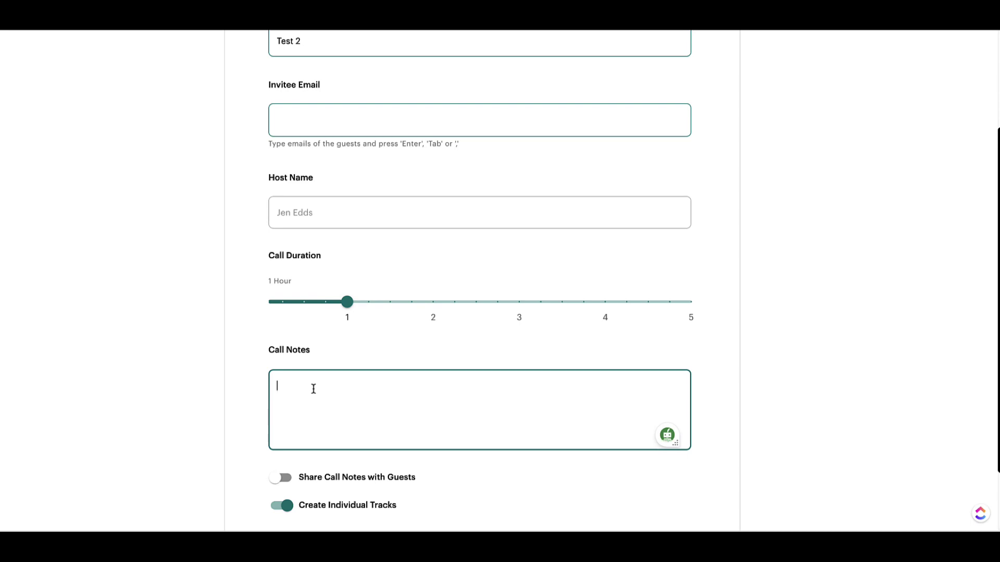
pyautogui.scroll(-2, 313, 388)
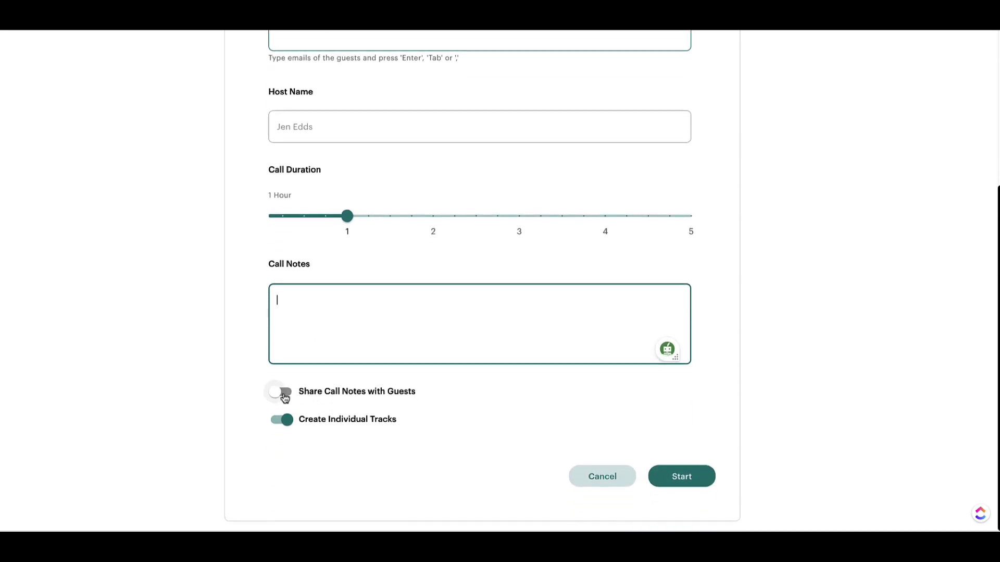
pyautogui.click(278, 399)
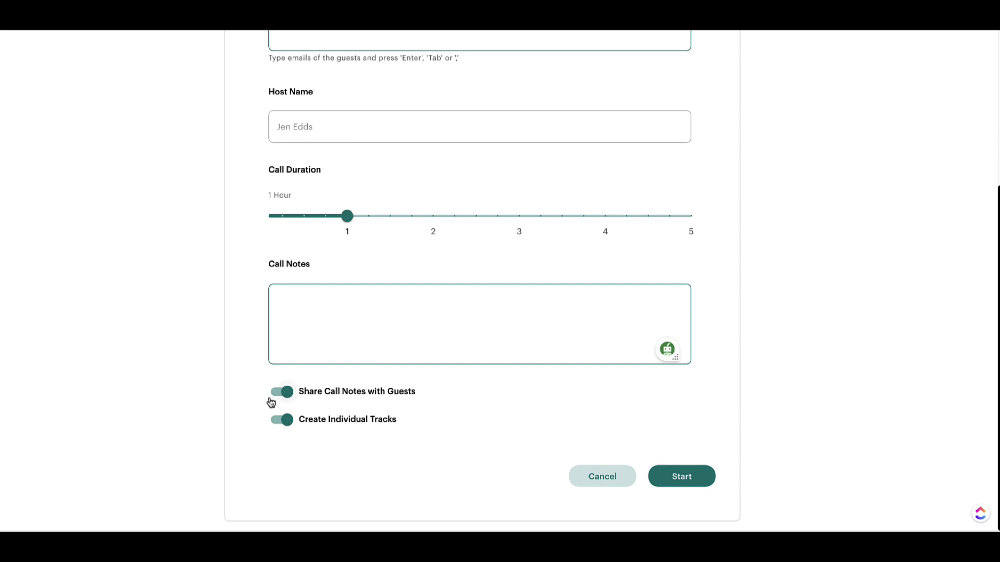
pyautogui.click(286, 426)
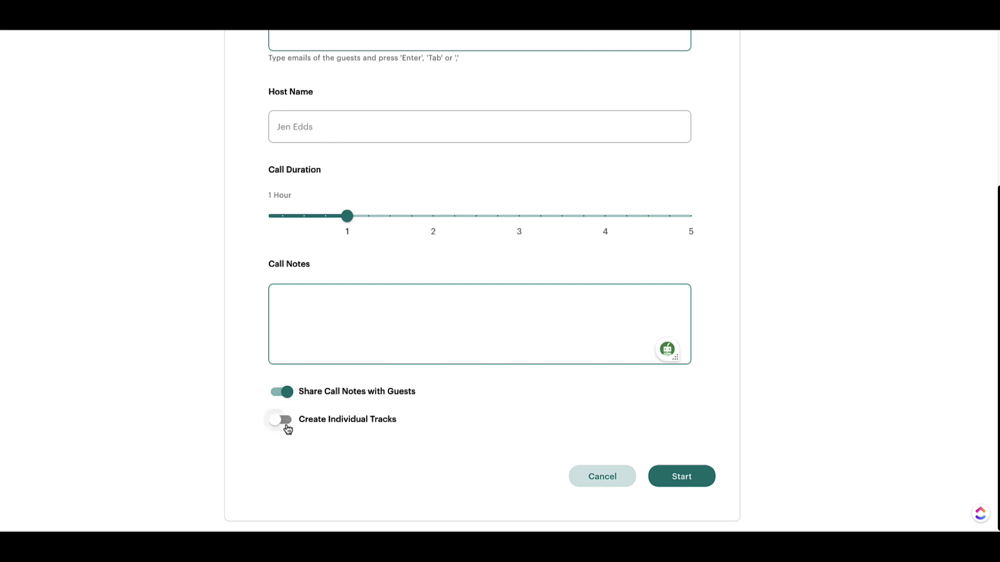
pyautogui.click(286, 426)
# Enter "Hi" as the call notes and start the Test 2 call
pyautogui.click(696, 480)
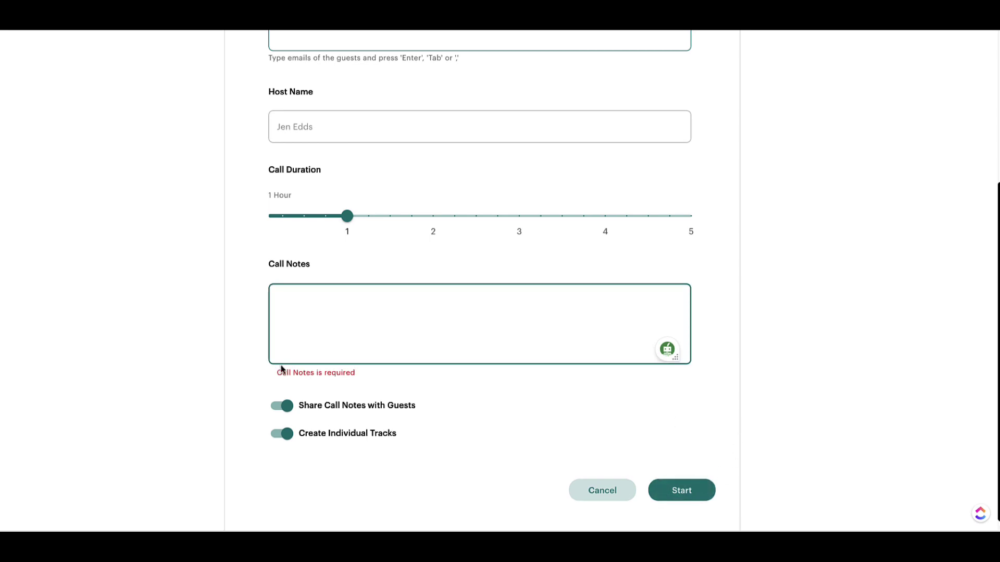
pyautogui.write('Hi')
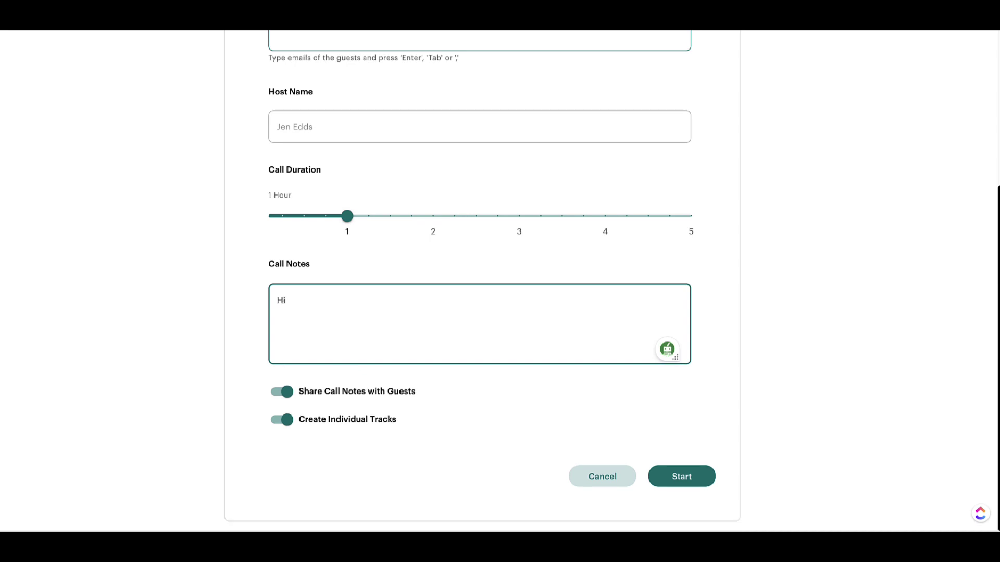
pyautogui.click(681, 477)
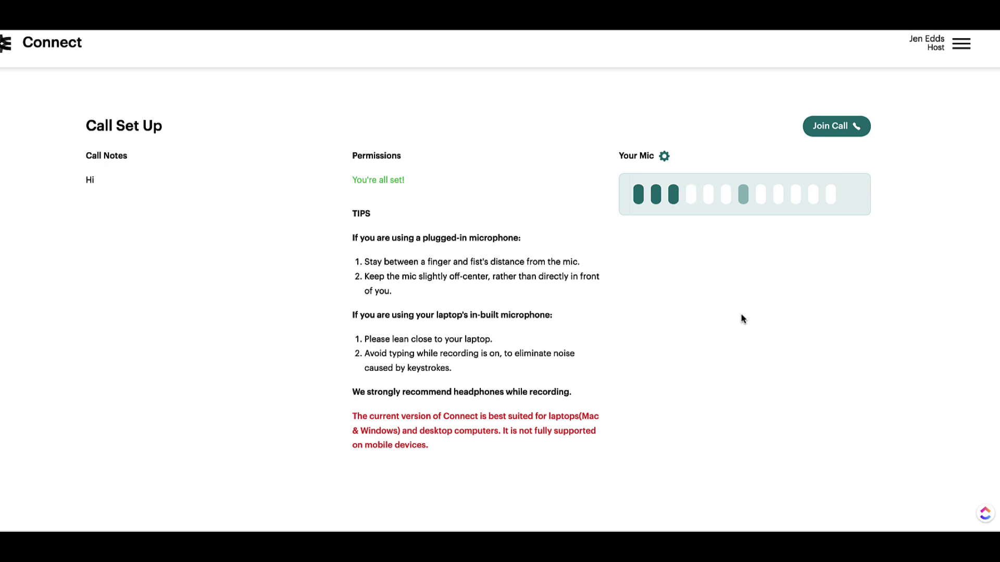
# Select the Shure MV7 (14ed:1012) as the microphone and join the call
pyautogui.click(665, 156)
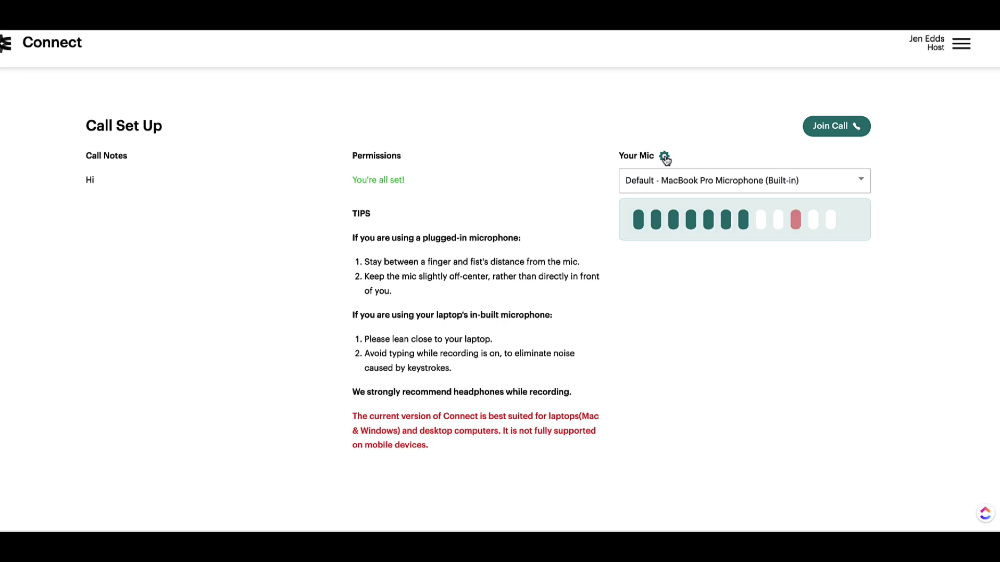
pyautogui.click(861, 179)
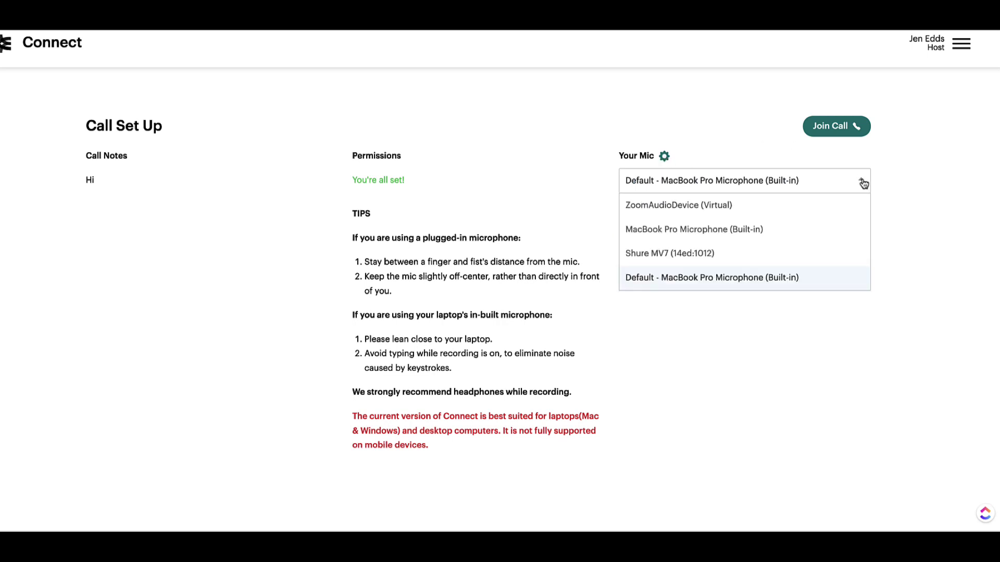
pyautogui.click(806, 253)
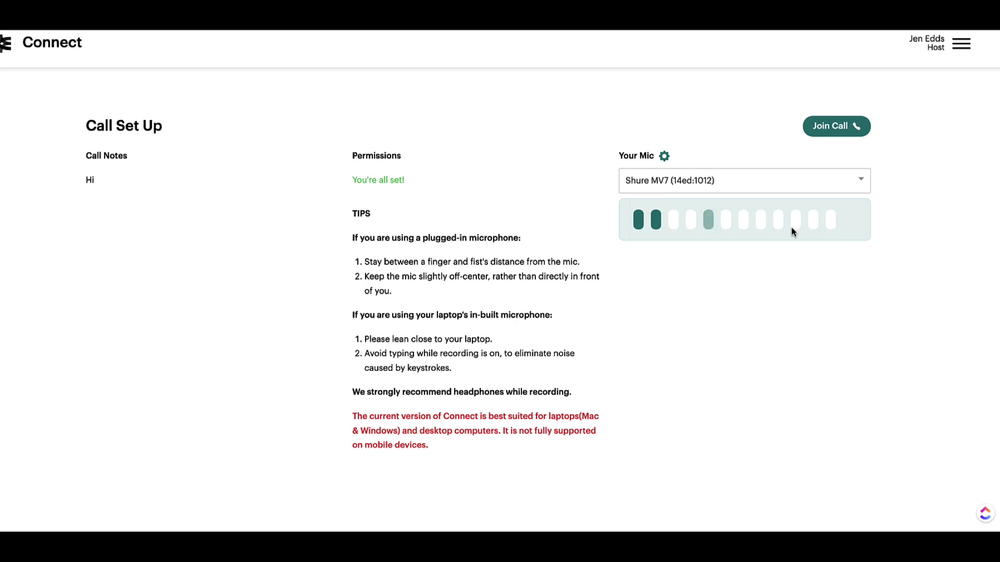
pyautogui.click(837, 133)
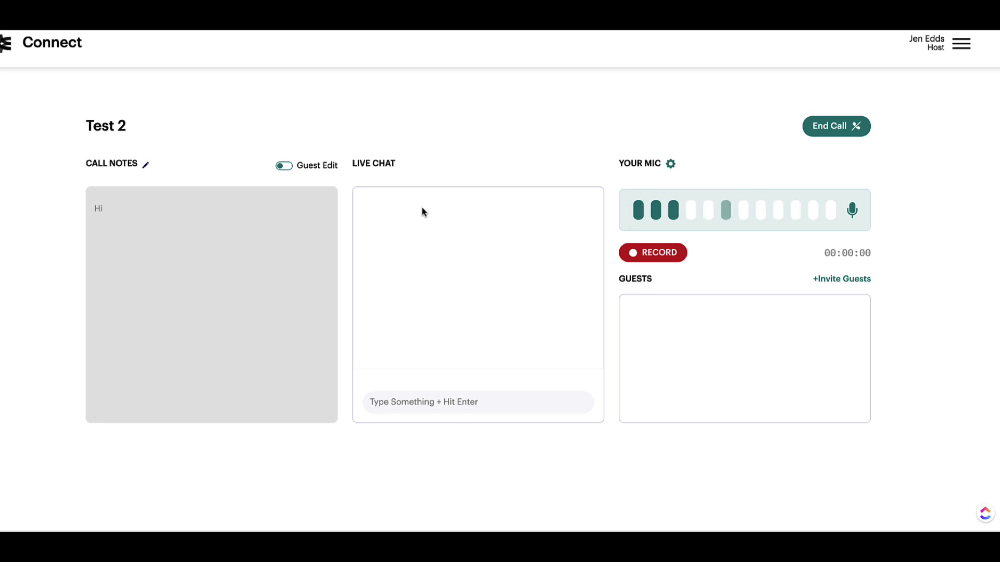
# Turn on Guest Edit so guests can edit the call notes
pyautogui.click(282, 166)
pyautogui.click(285, 166)
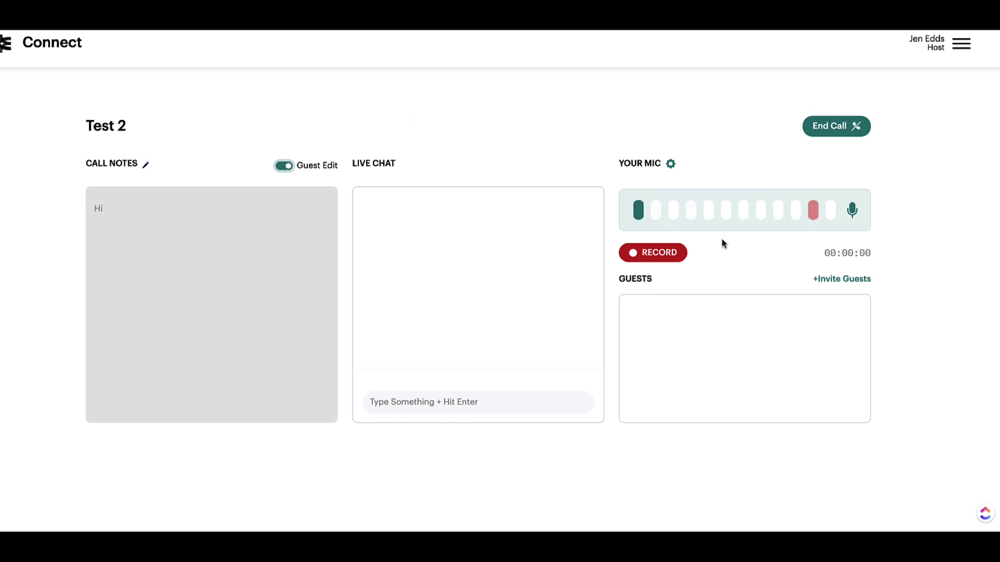
# Look over the guest invitation form without sending invites, and end the Test 2 call
pyautogui.click(830, 279)
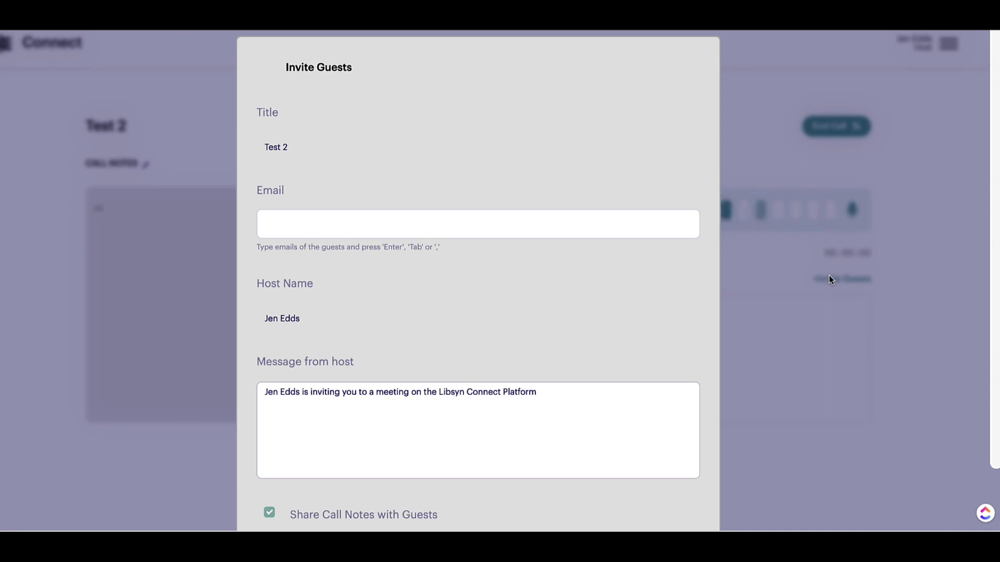
pyautogui.scroll(-2, 829, 279)
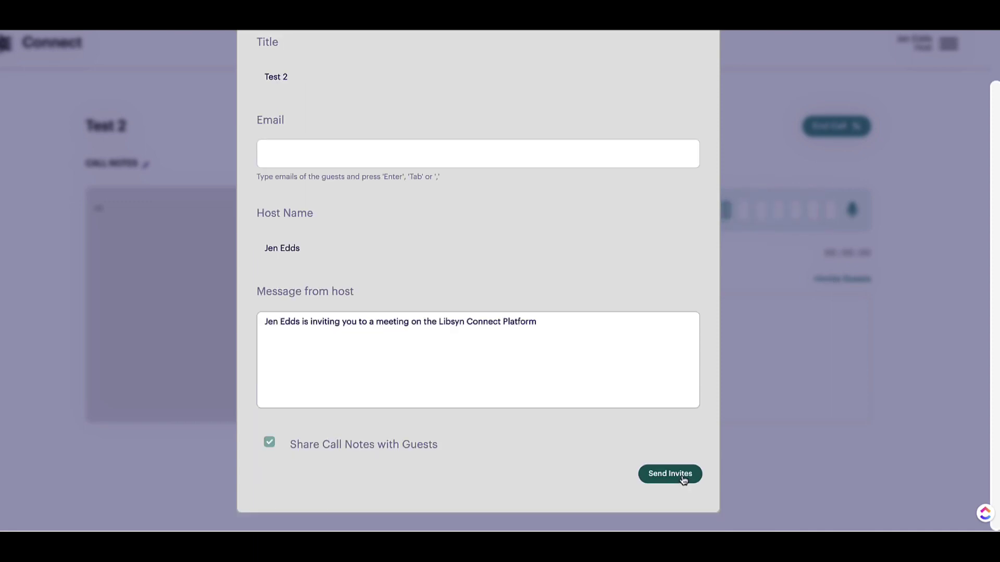
pyautogui.click(786, 435)
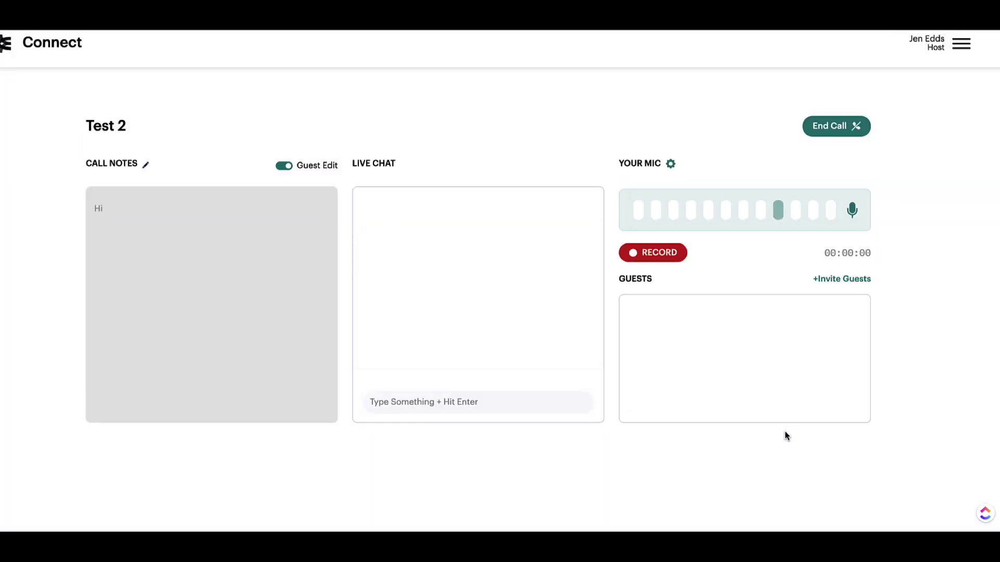
pyautogui.click(834, 130)
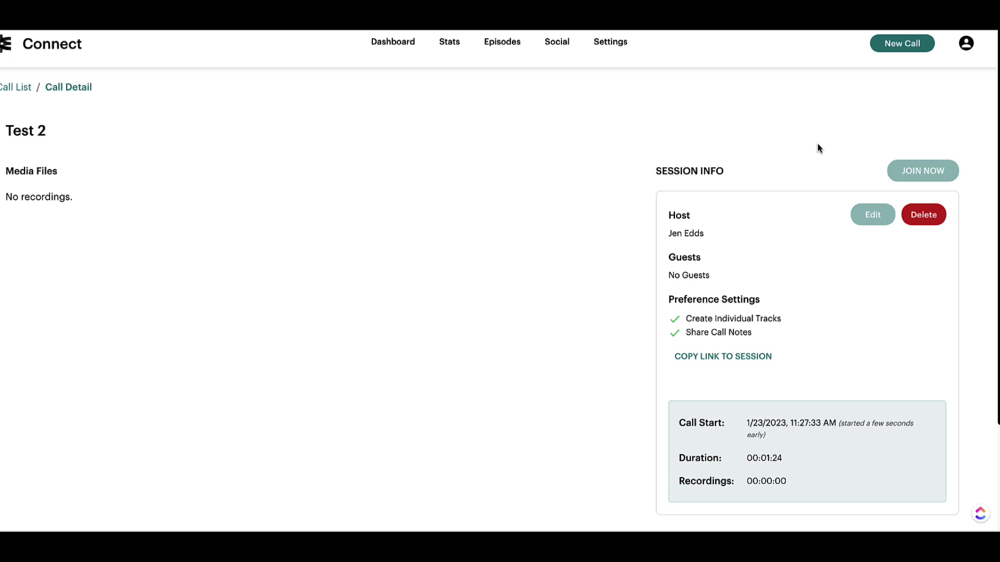
# Create a new scheduled recording and title the call "Test"
pyautogui.click(900, 47)
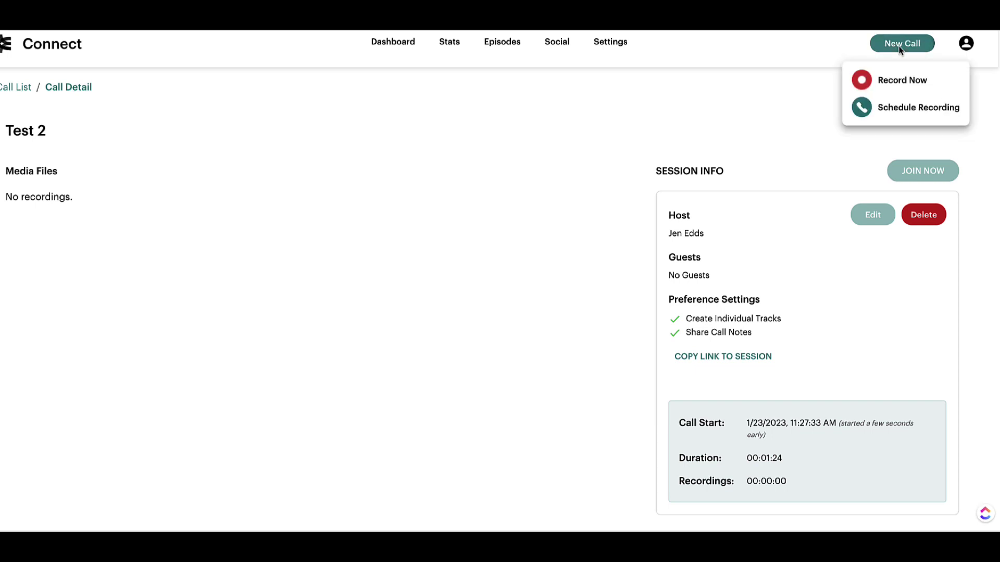
pyautogui.click(904, 109)
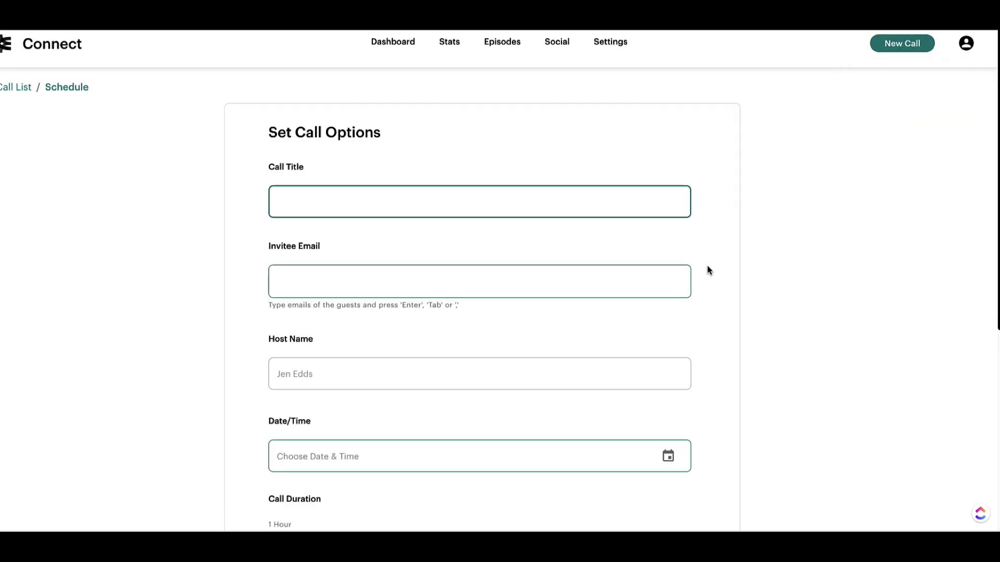
pyautogui.scroll(-6, 708, 264)
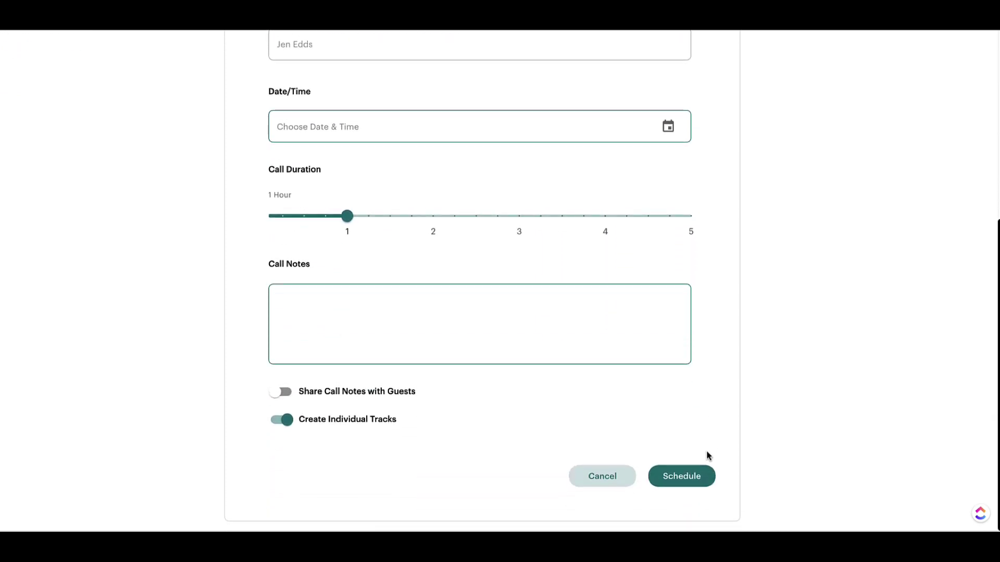
pyautogui.scroll(5, 710, 446)
pyautogui.write('Test')
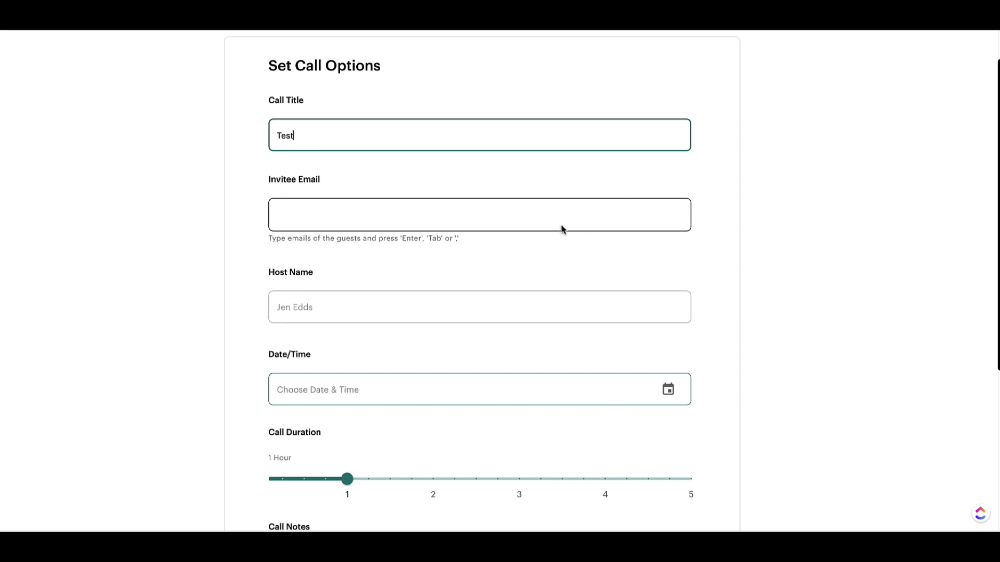
# Set the scheduled call's date and time to January 26th 2023, 11:30 AM
pyautogui.scroll(-2, 557, 262)
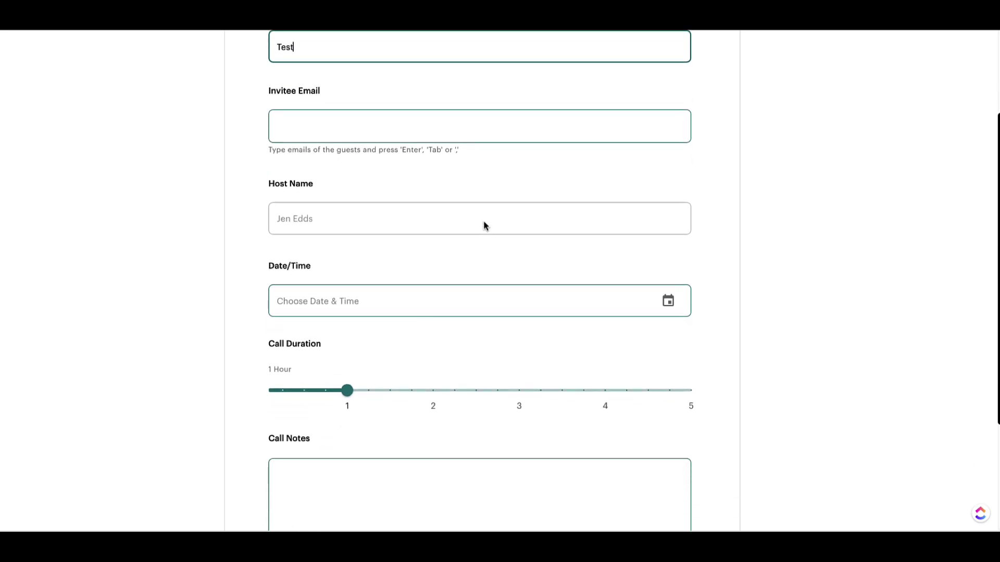
pyautogui.click(668, 301)
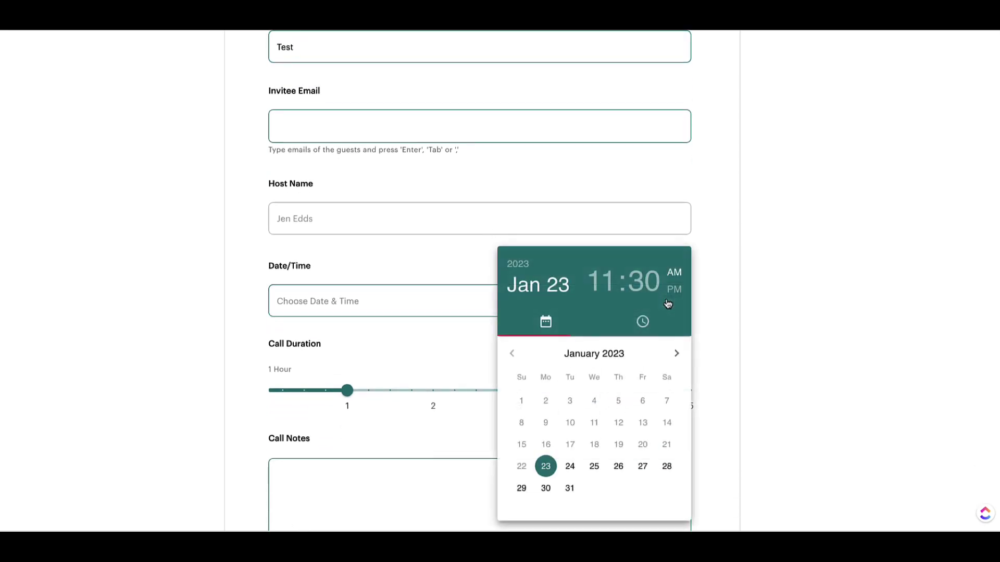
pyautogui.click(618, 465)
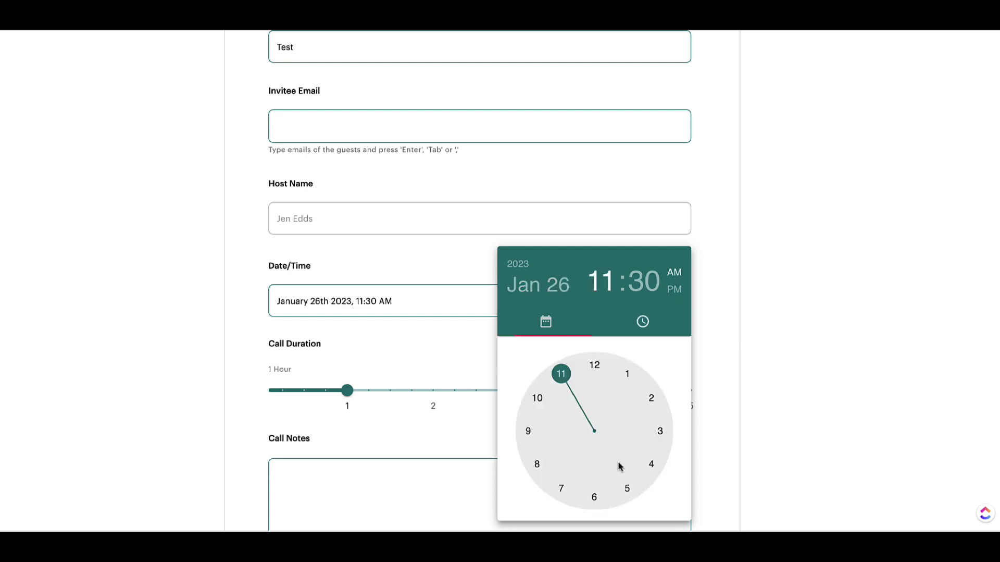
pyautogui.click(750, 336)
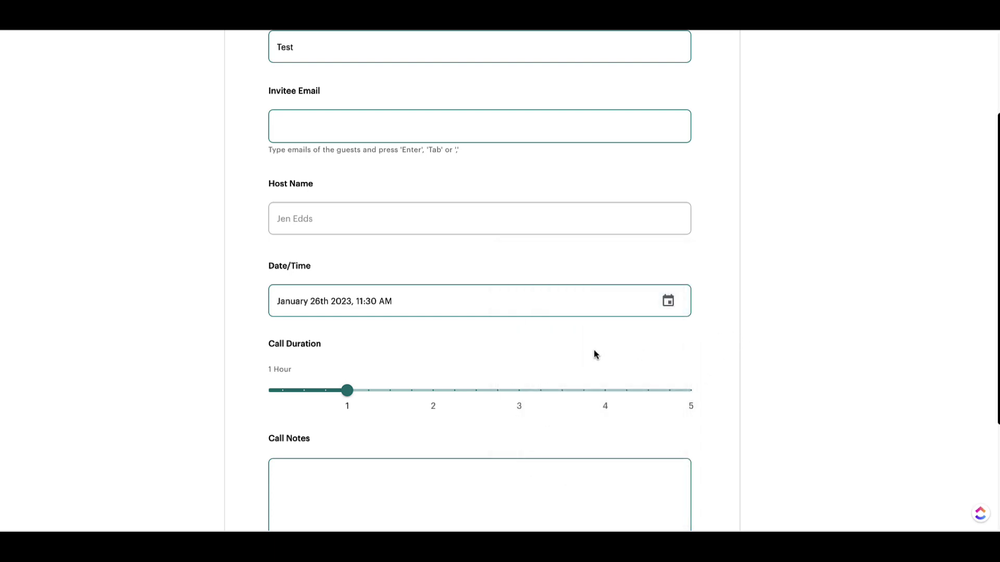
# Enter "Hi." as the call notes and schedule the call
pyautogui.scroll(-4, 593, 349)
pyautogui.click(404, 297)
pyautogui.write('Hi.')
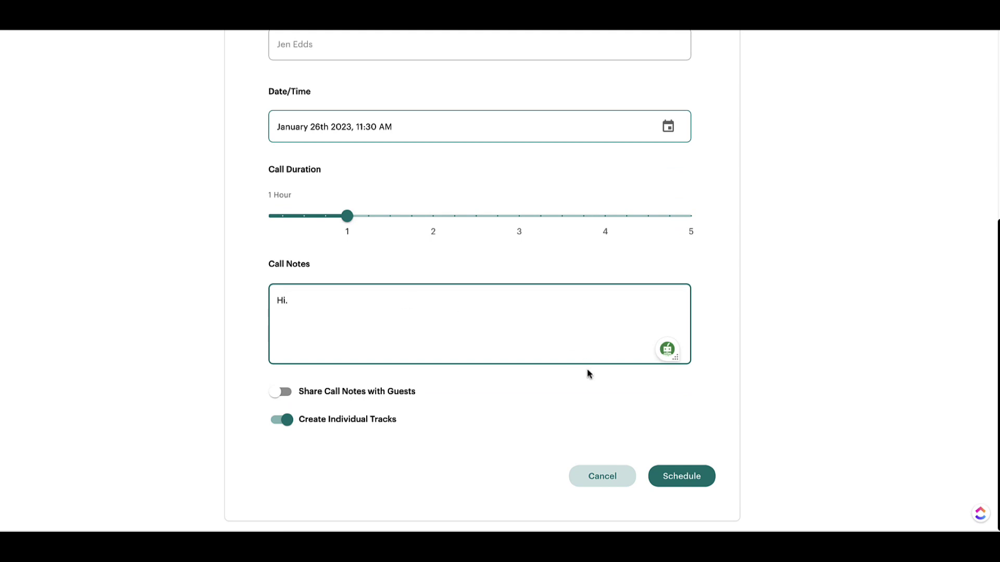
pyautogui.click(689, 484)
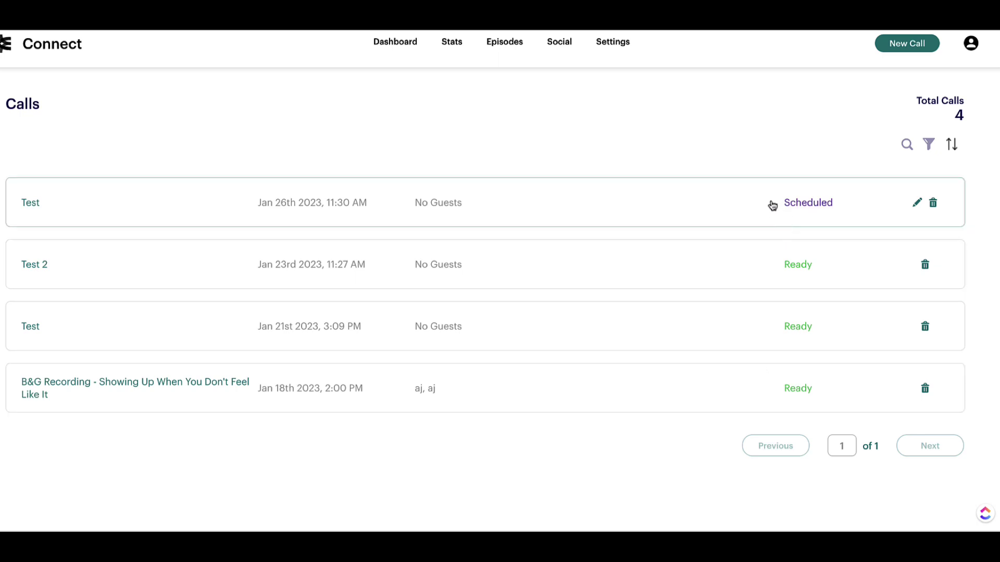
# View the editable options of the scheduled "Test" call, and delete that call from the call list
pyautogui.click(916, 203)
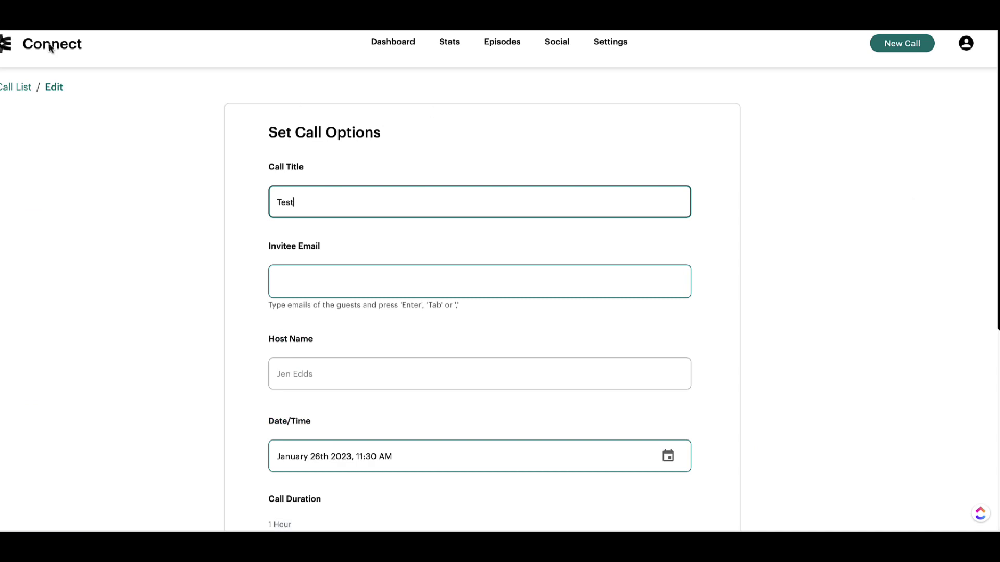
pyautogui.click(16, 88)
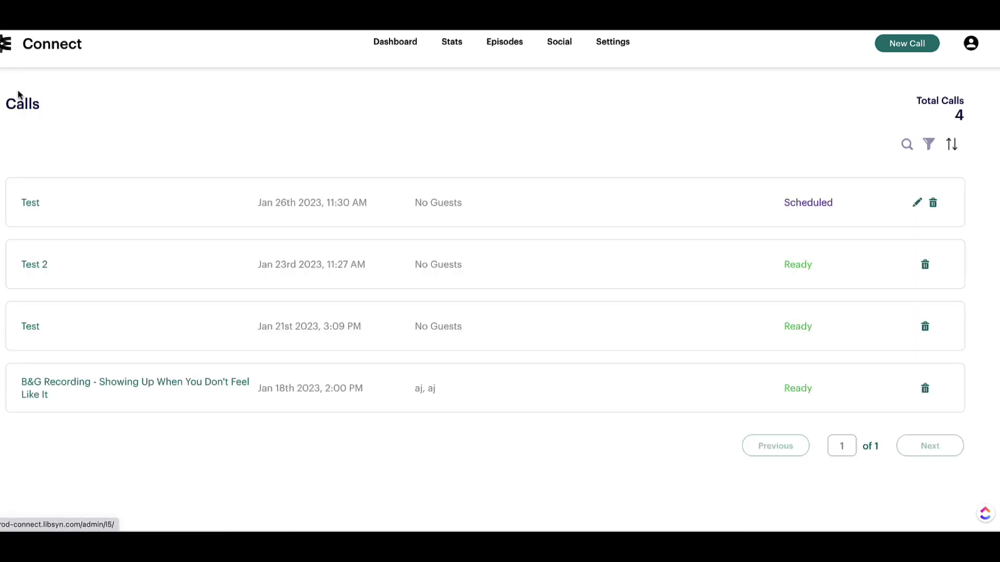
pyautogui.click(934, 204)
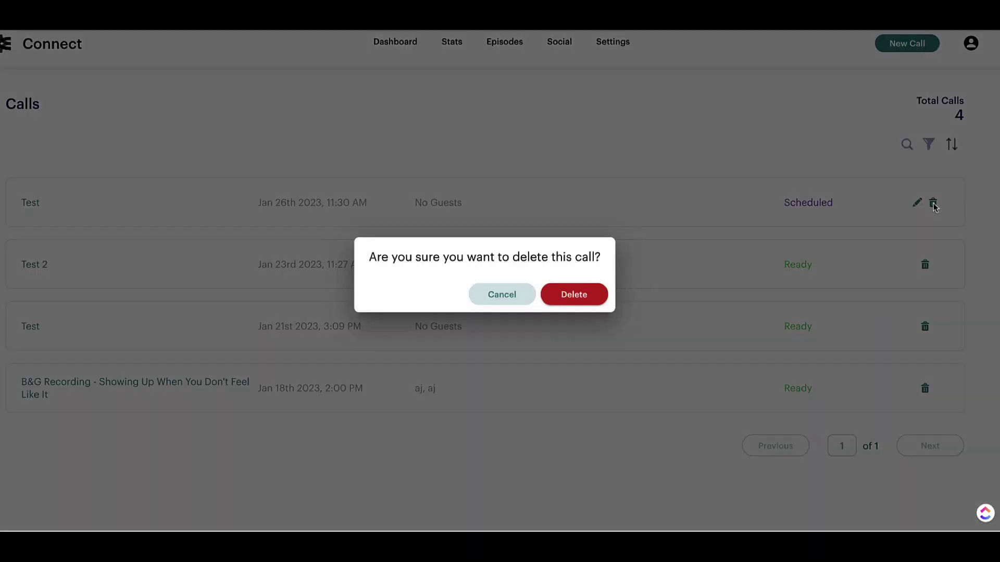
pyautogui.click(594, 300)
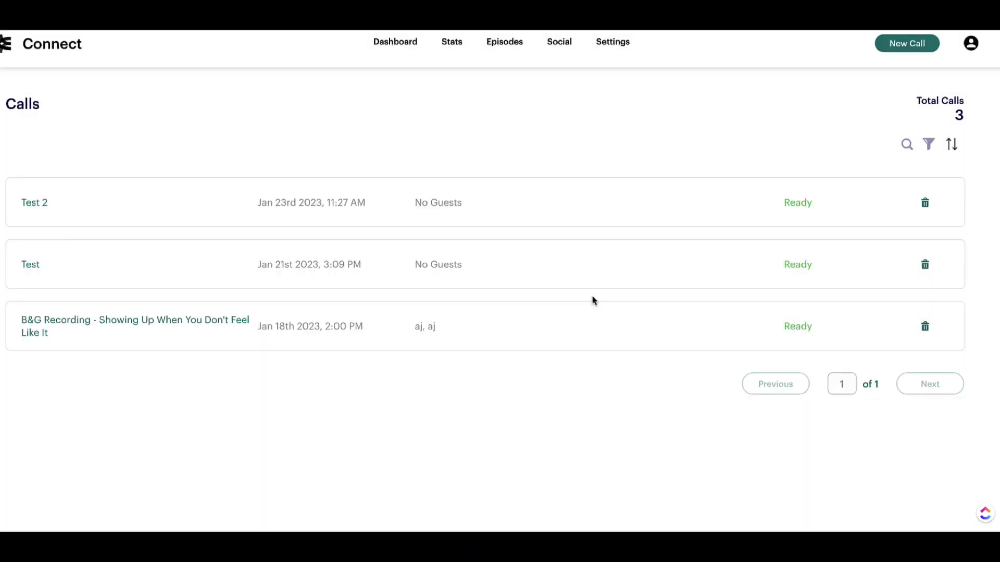